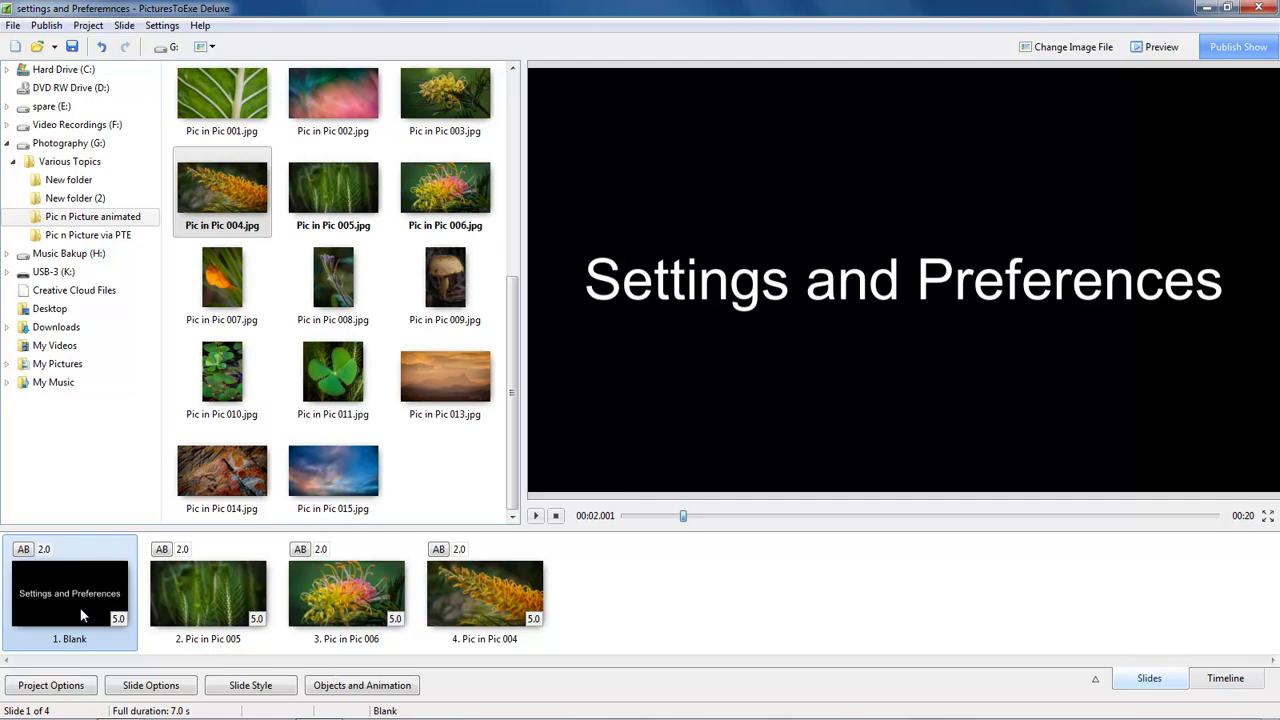
Scrub the timeline playhead across slides 2–4 near 10 seconds, then select slide 3, Pic in Pic 006
{"action": "left_click", "coordinate": [350, 600]}
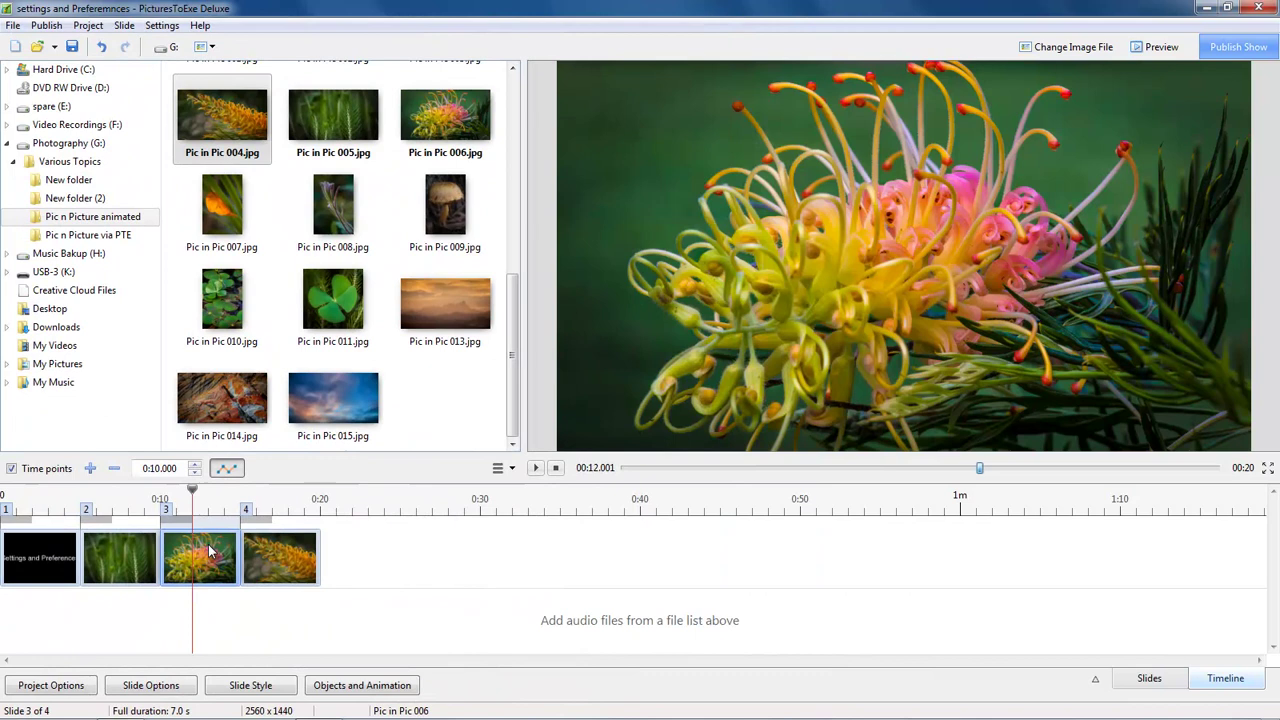
{"action": "left_click_drag", "start_coordinate": [195, 492], "coordinate": [162, 495]}
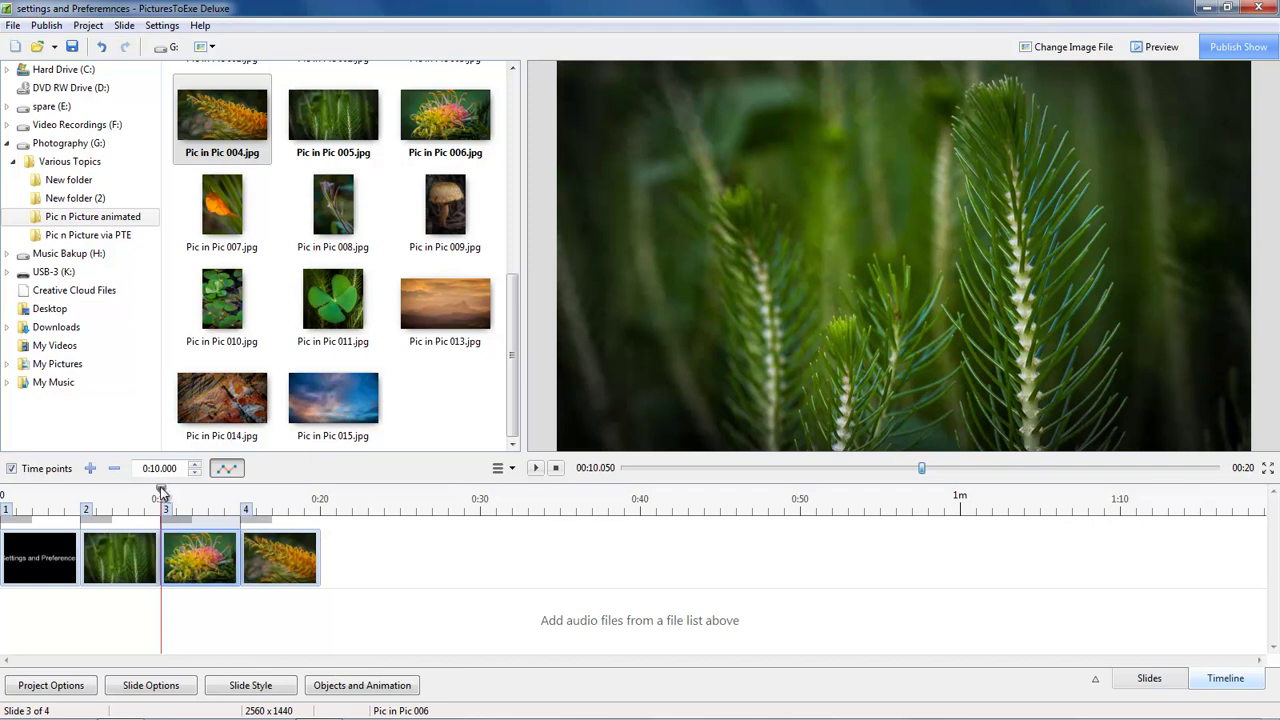
{"action": "left_click_drag", "start_coordinate": [161, 496], "coordinate": [167, 490]}
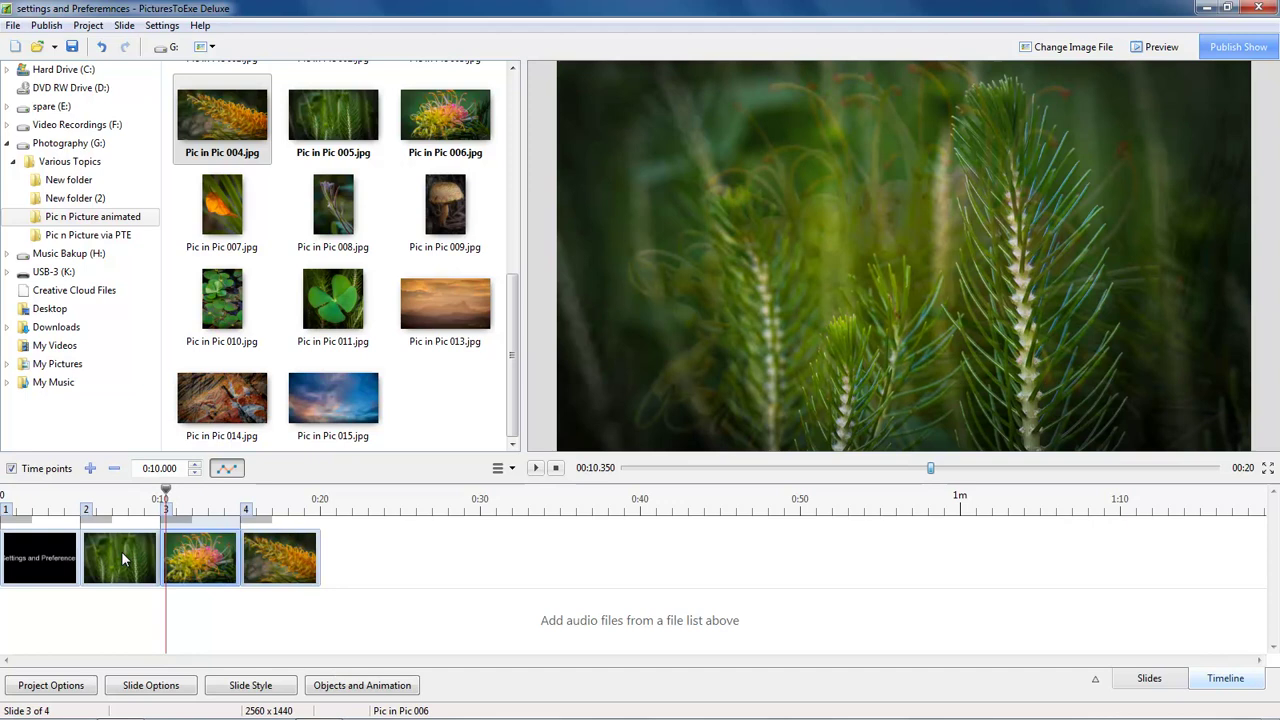
{"action": "left_click_drag", "start_coordinate": [165, 494], "coordinate": [240, 497]}
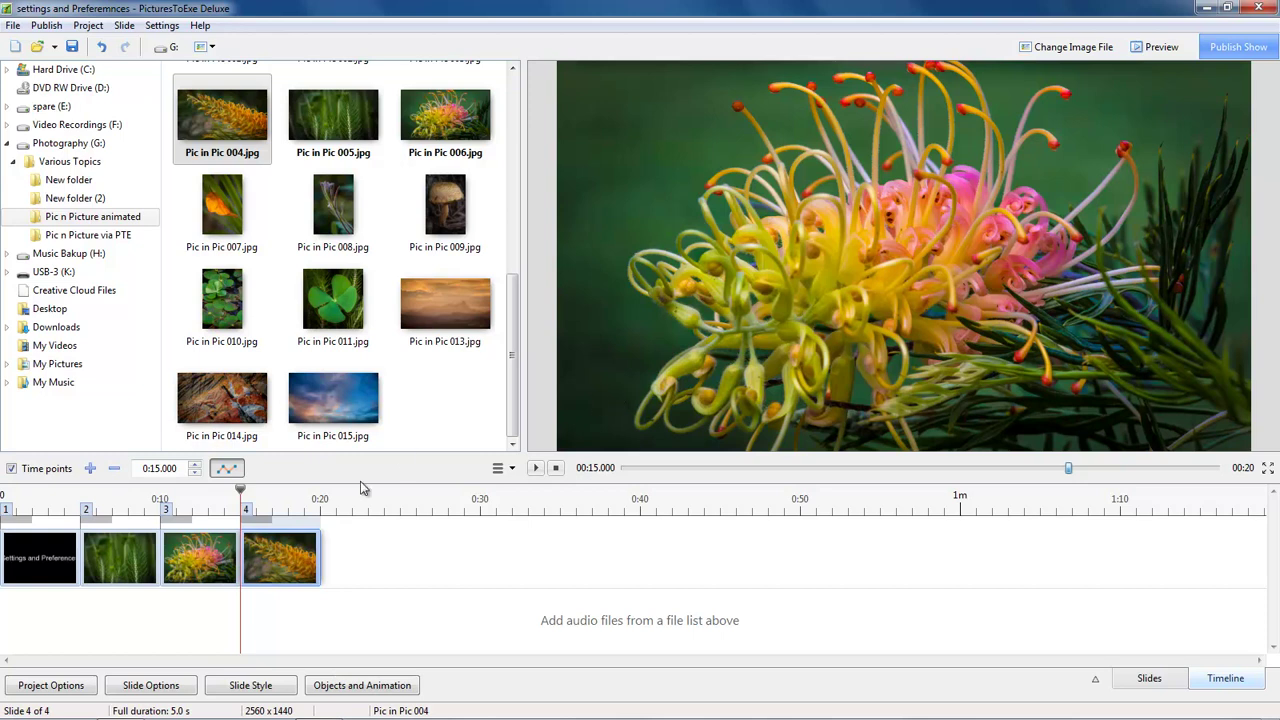
{"action": "left_click", "coordinate": [239, 490]}
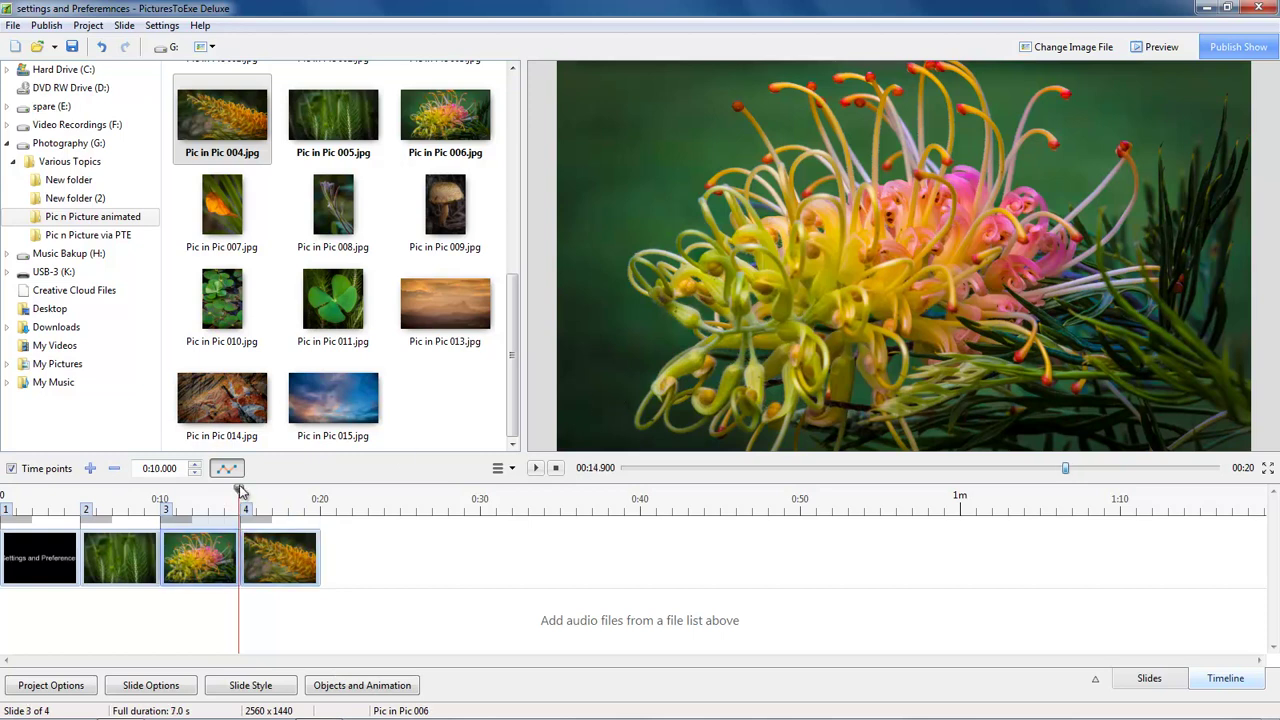
{"action": "left_click_drag", "start_coordinate": [239, 490], "coordinate": [270, 490]}
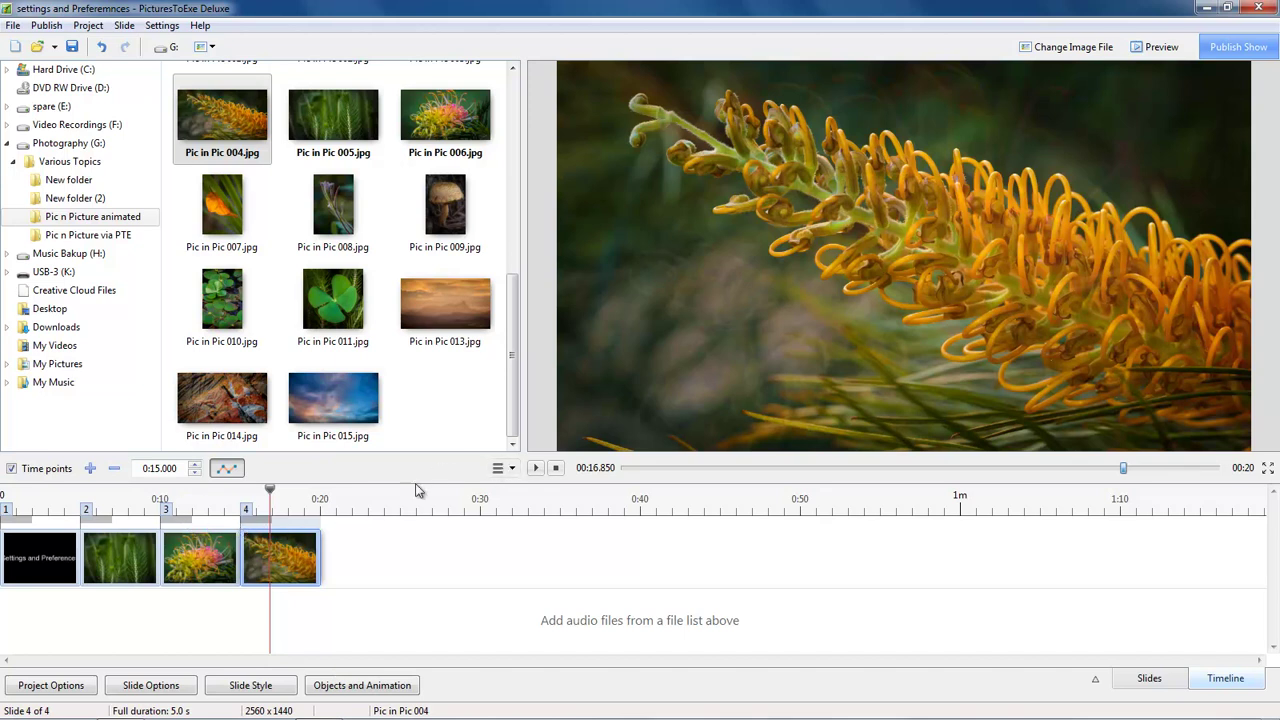
{"action": "left_click", "coordinate": [202, 560]}
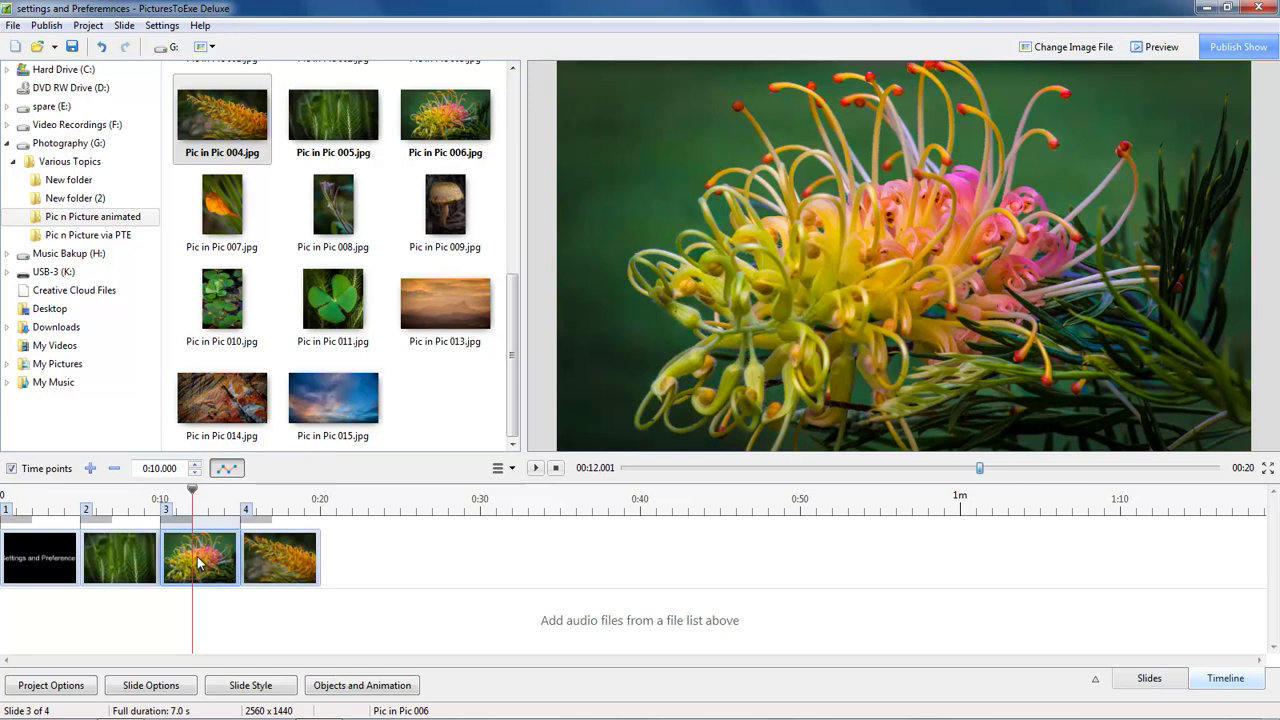
Check in Objects and Animation that slide 3's timeline ends at 17.000, then close the editor
{"action": "left_click", "coordinate": [1149, 679]}
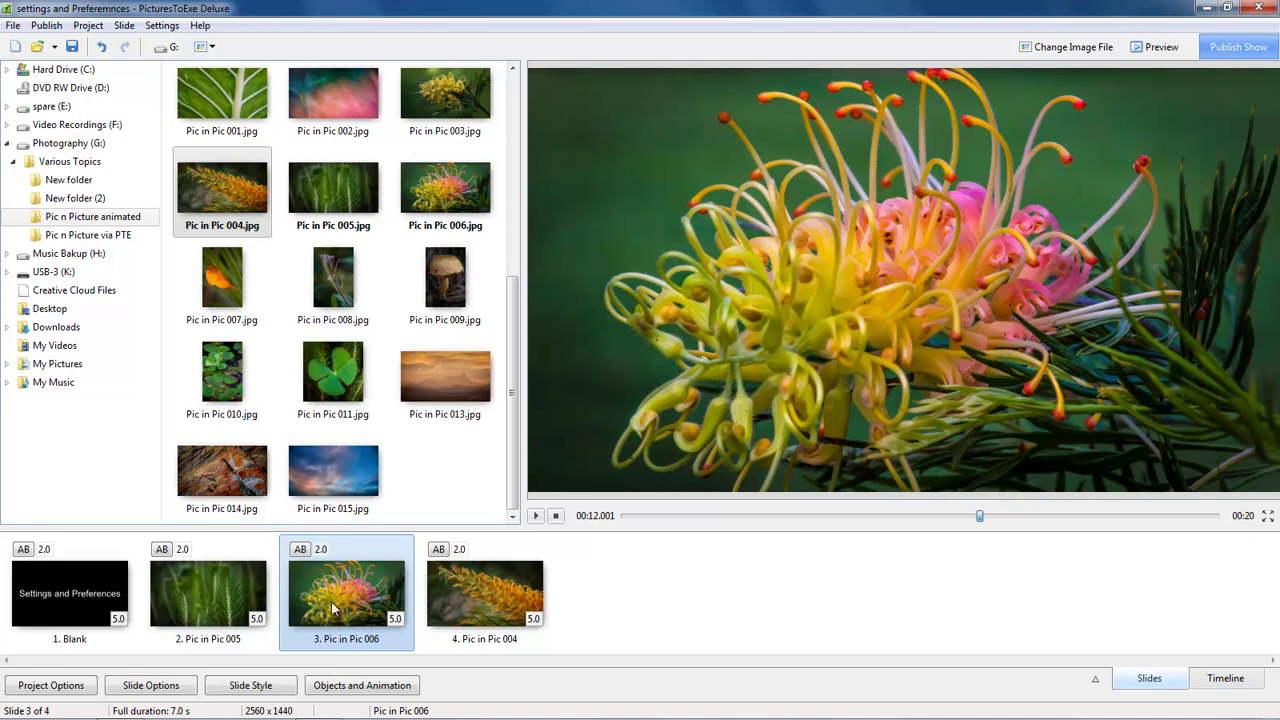
{"action": "left_click", "coordinate": [343, 686]}
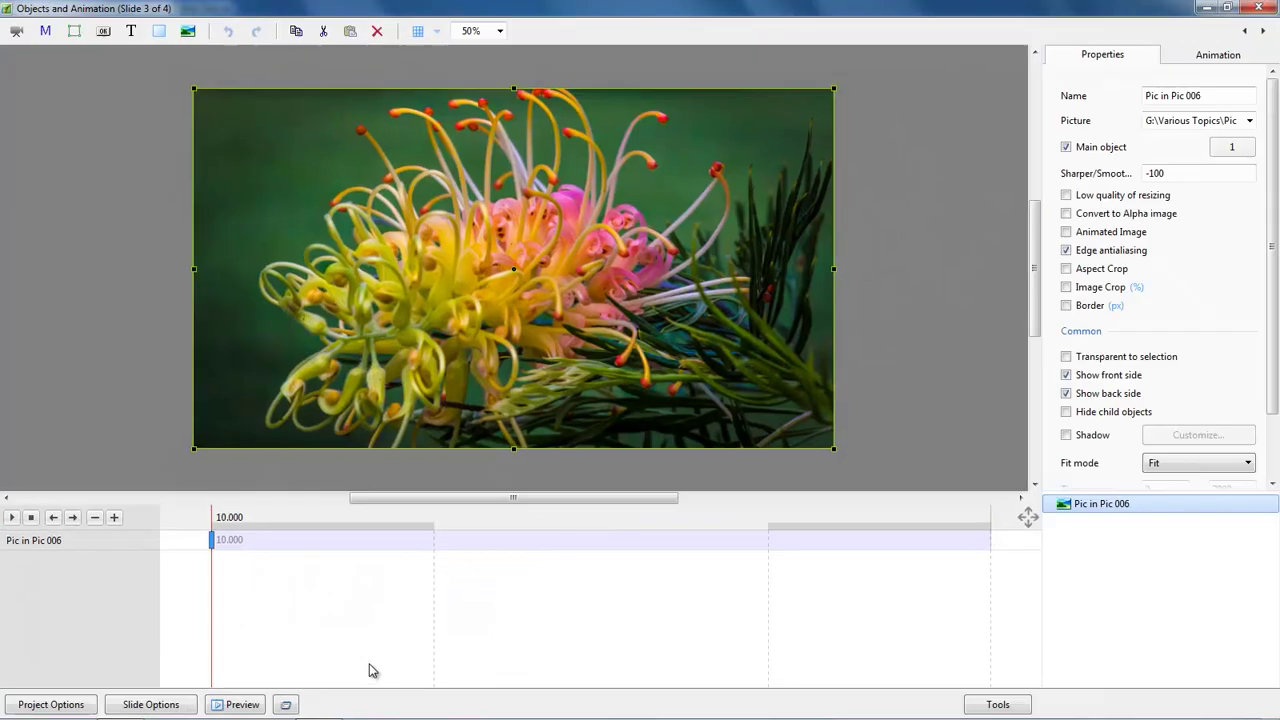
{"action": "left_click", "coordinate": [992, 541]}
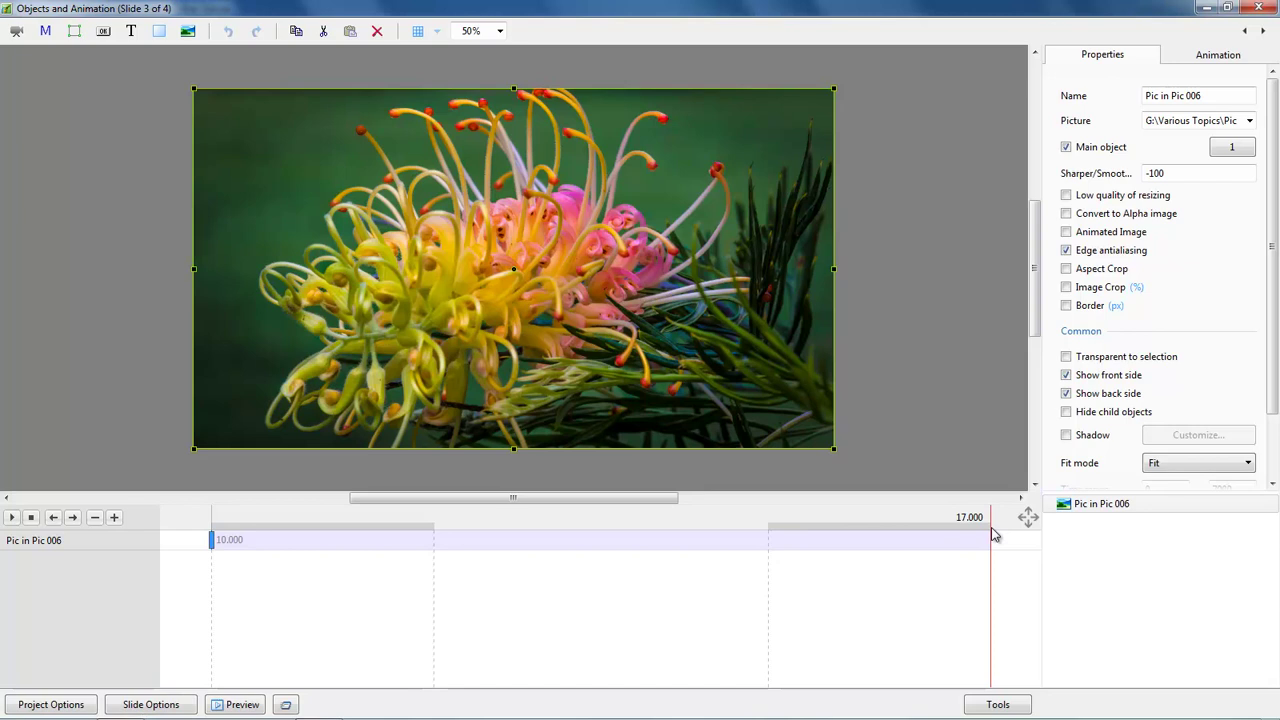
{"action": "left_click", "coordinate": [1261, 8]}
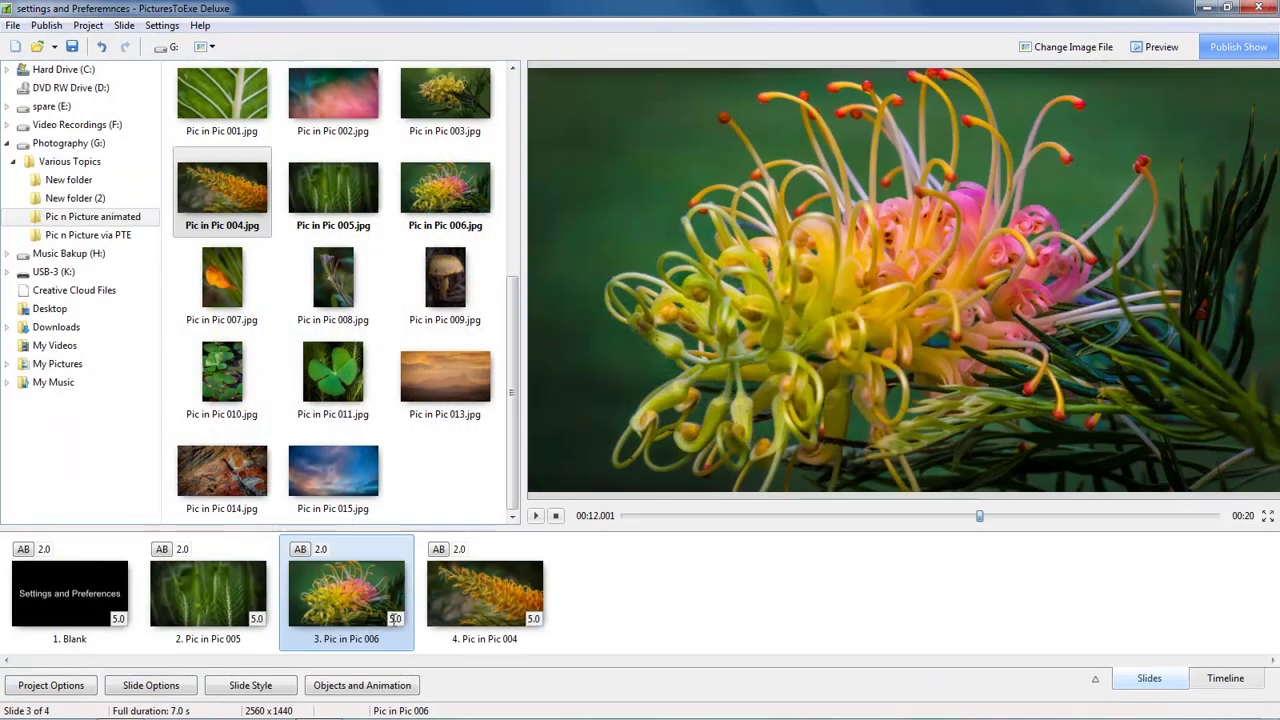
In Preferences > Project, enable Show full slide duration and Keep full slide duration
{"action": "left_click", "coordinate": [163, 26]}
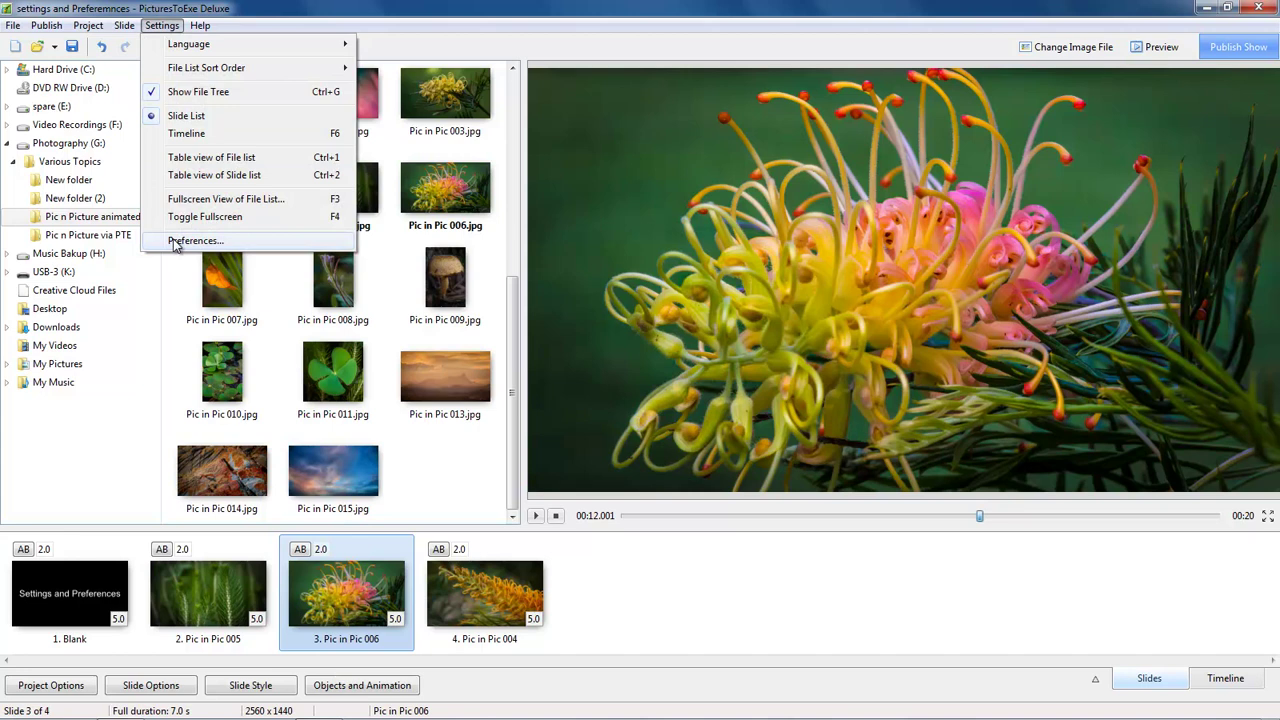
{"action": "left_click", "coordinate": [194, 241]}
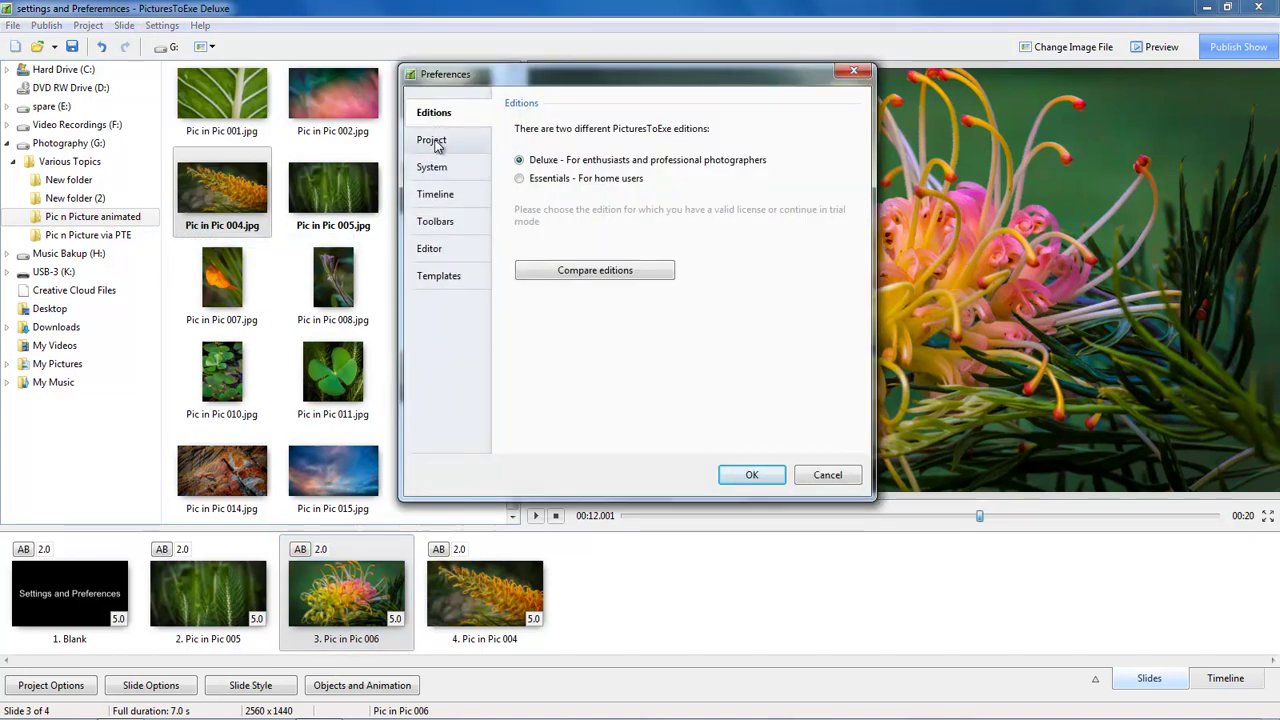
{"action": "left_click", "coordinate": [436, 143]}
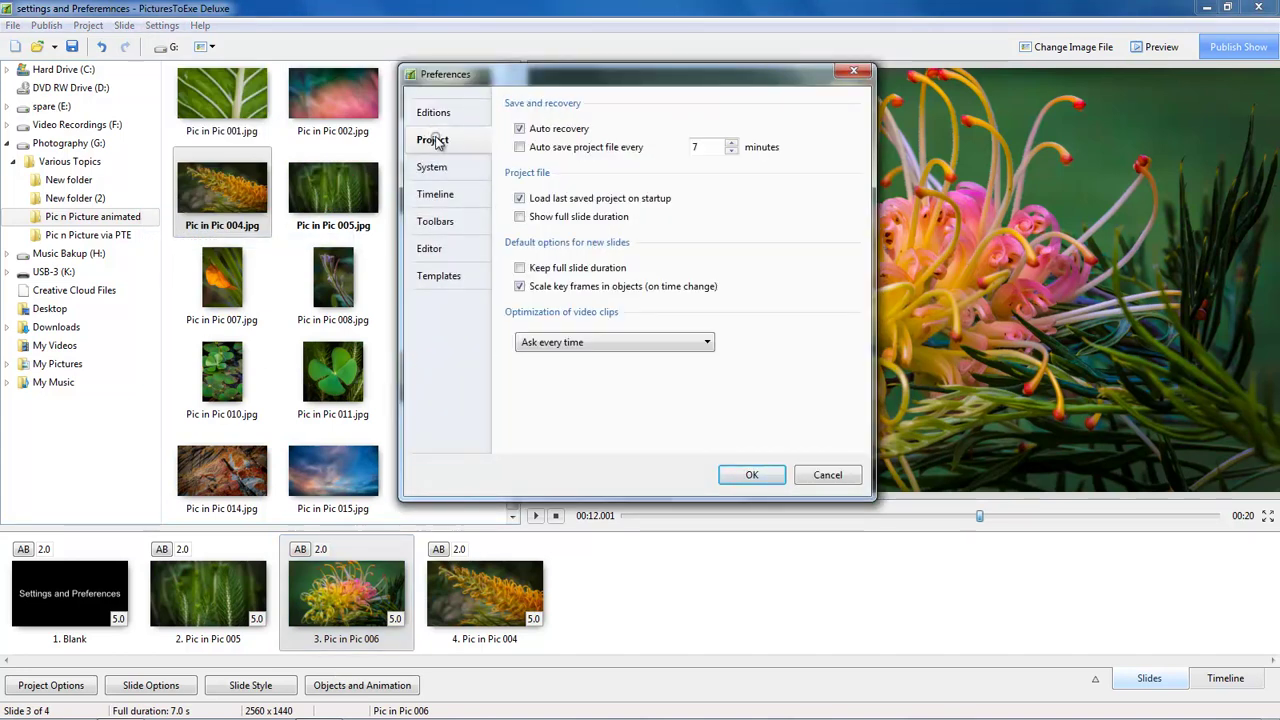
{"action": "left_click", "coordinate": [519, 217]}
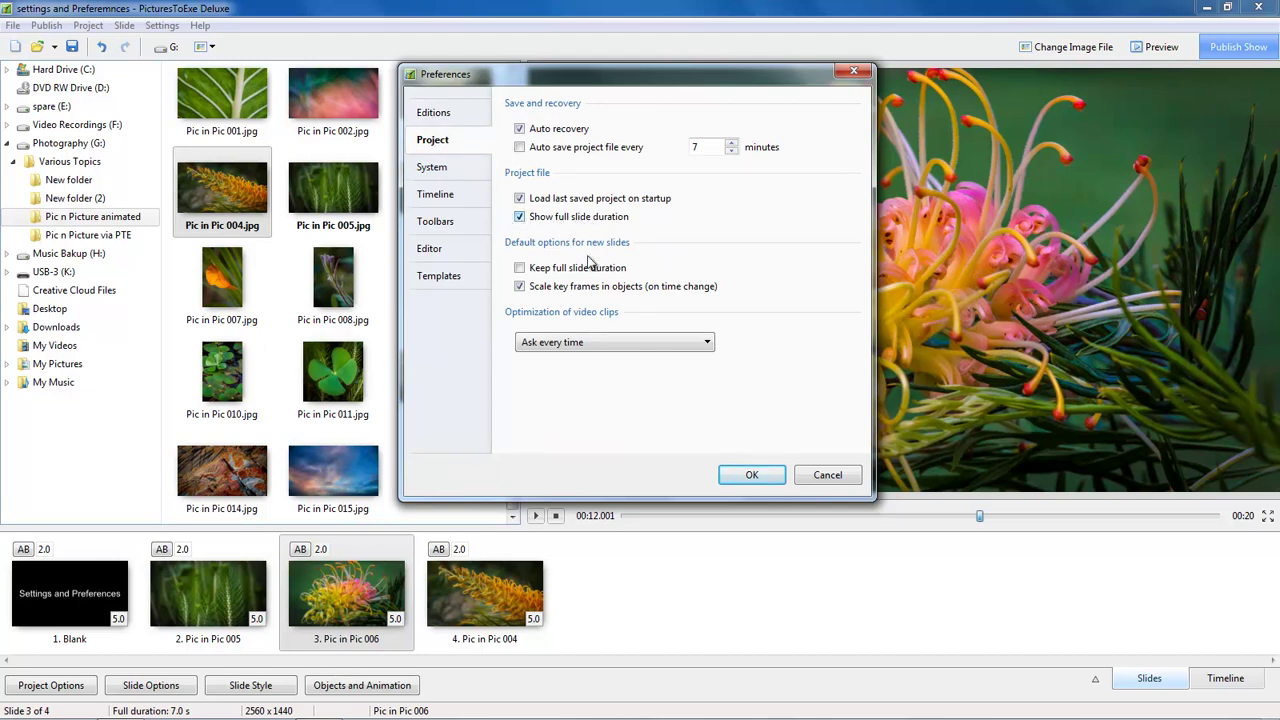
{"action": "left_click", "coordinate": [519, 268]}
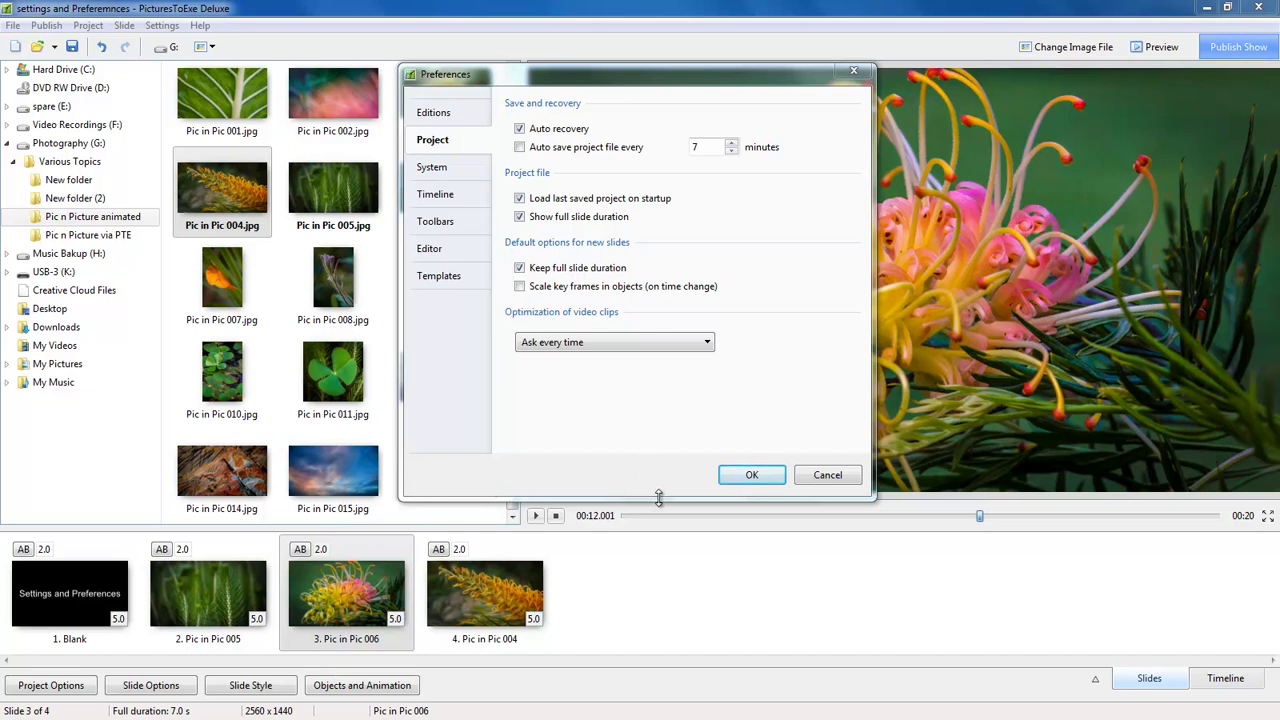
{"action": "left_click", "coordinate": [752, 476]}
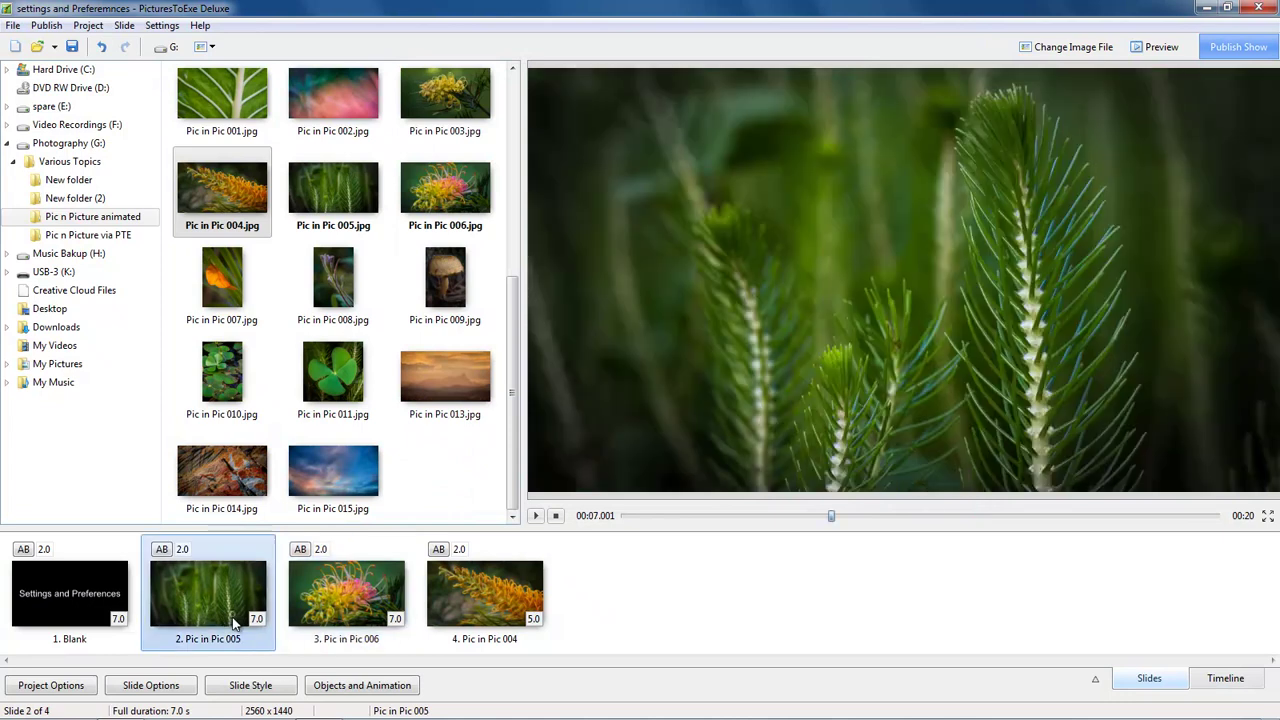
Check slide 2–4 durations, then add Pic in Pic 013.jpg as slide 5 and select it
{"action": "left_click", "coordinate": [230, 622]}
{"action": "left_click", "coordinate": [355, 625]}
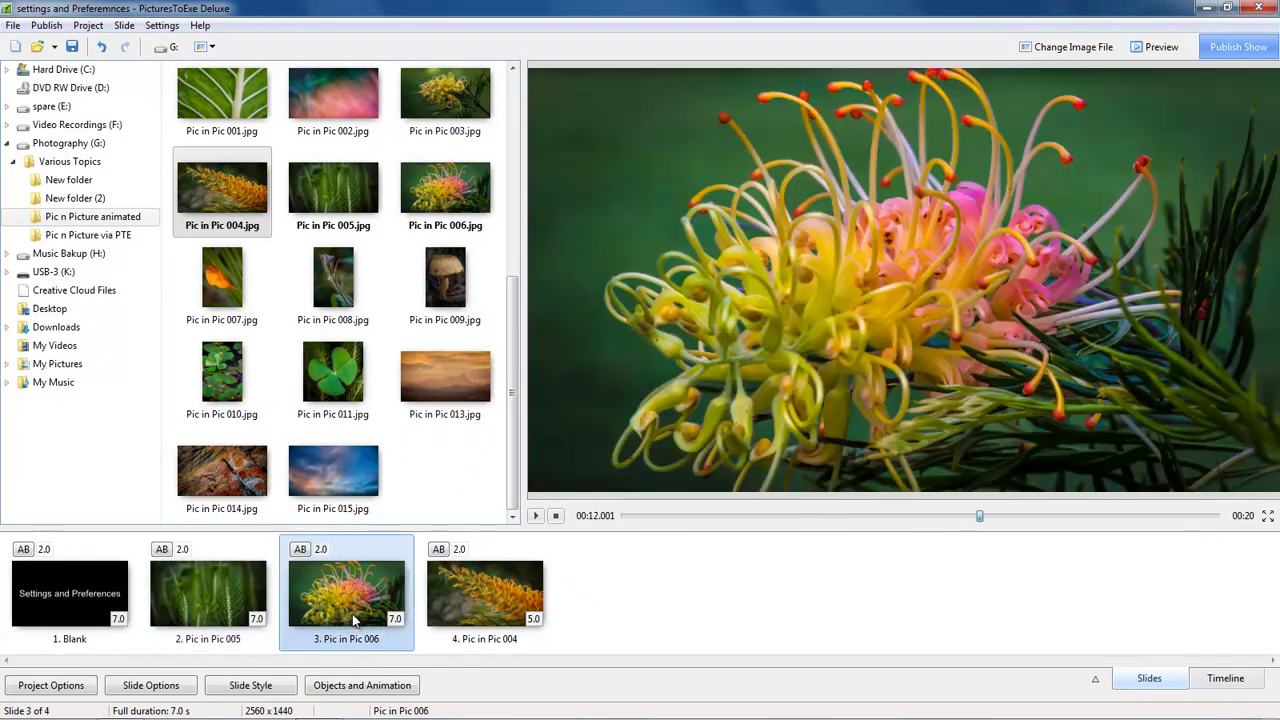
{"action": "left_click", "coordinate": [493, 620]}
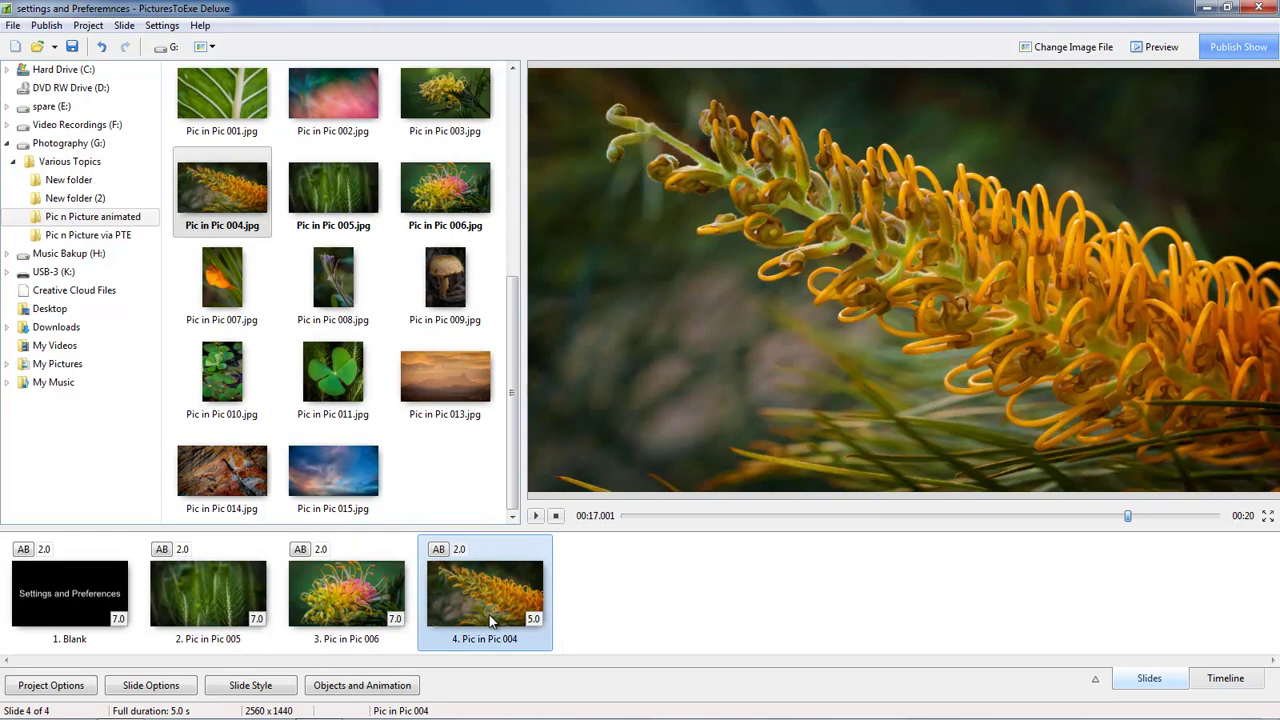
{"action": "double_click", "coordinate": [452, 372]}
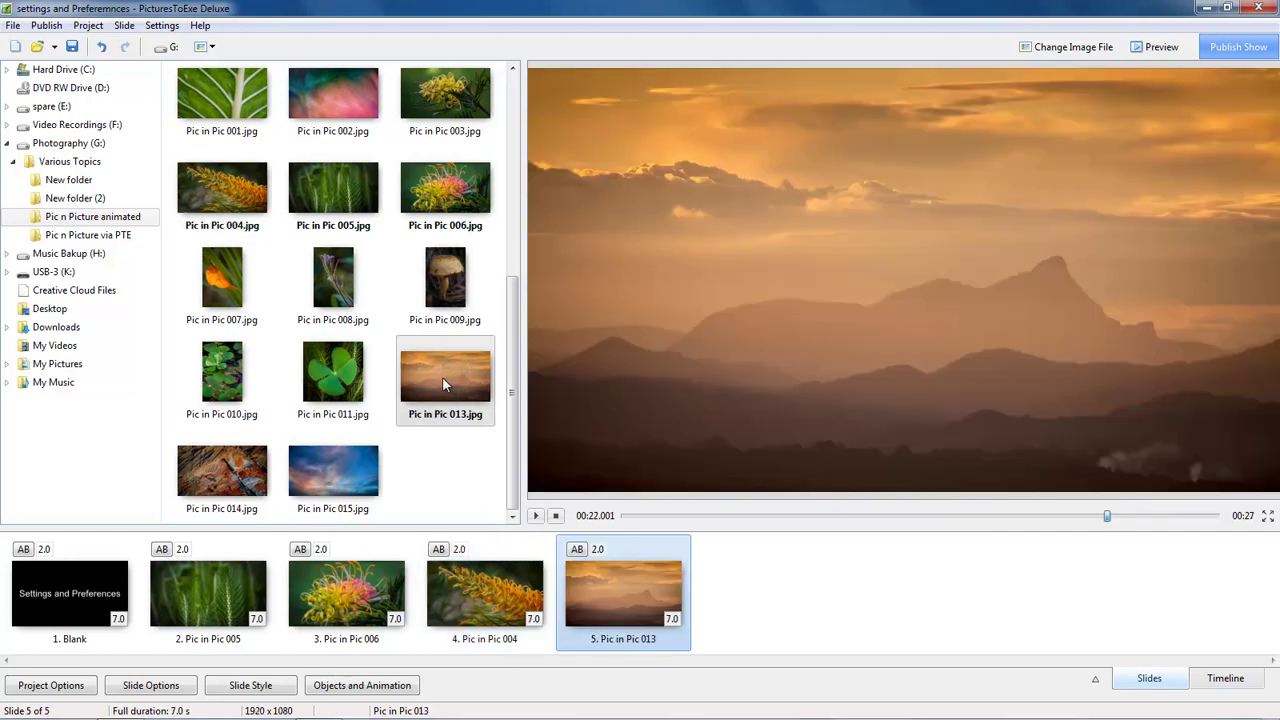
{"action": "left_click", "coordinate": [616, 592]}
Insert a keyframe on Pic in Pic 013 at slide 5's end time, 27.000
{"action": "left_click", "coordinate": [370, 686]}
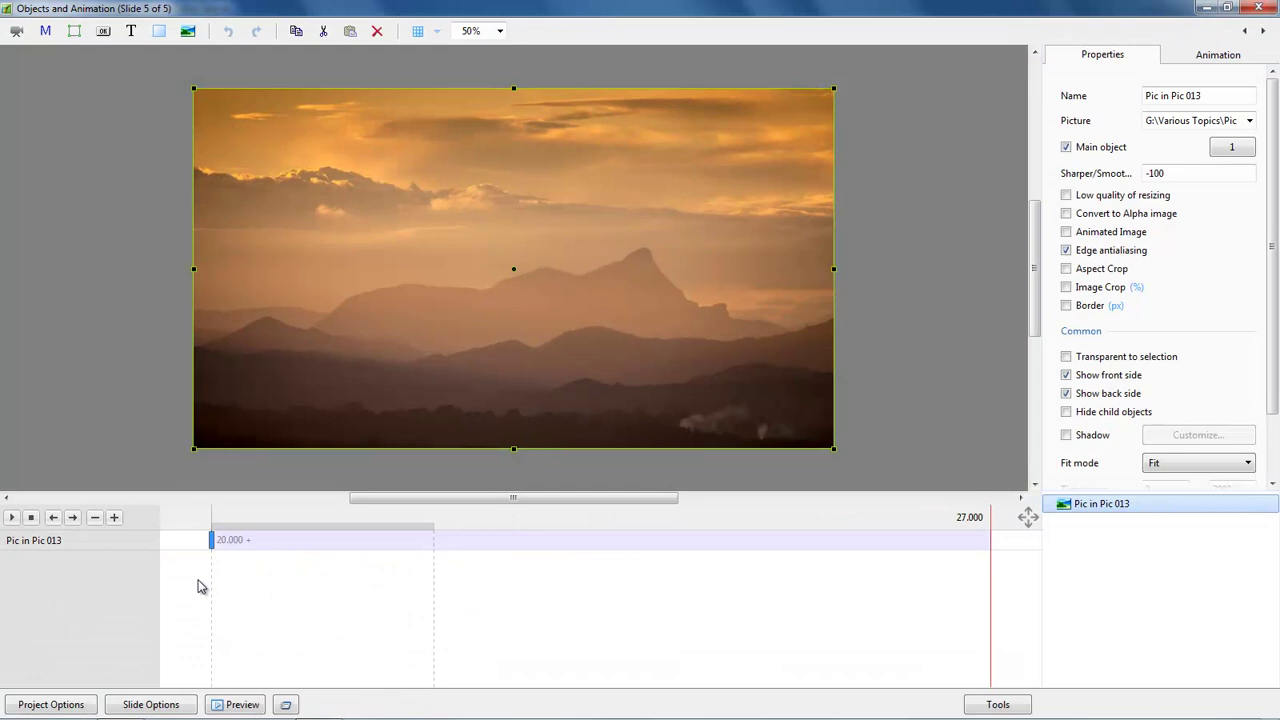
{"action": "left_click", "coordinate": [213, 567]}
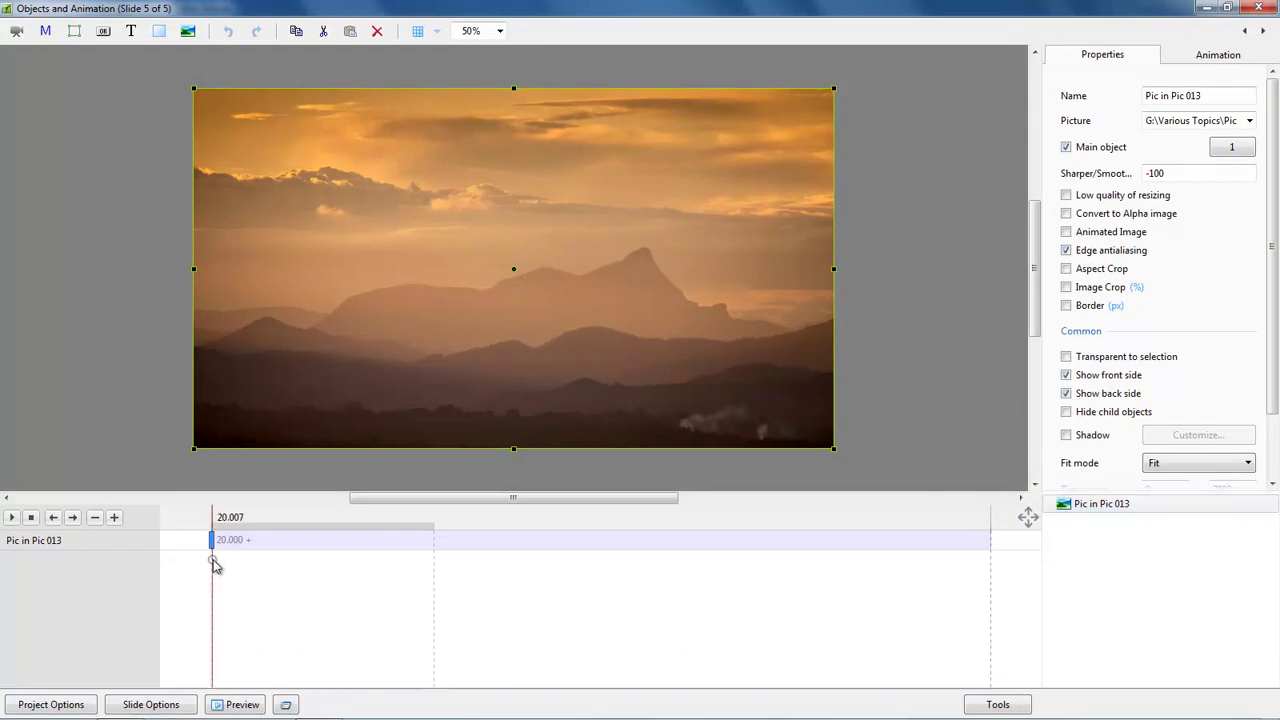
{"action": "left_click", "coordinate": [991, 550]}
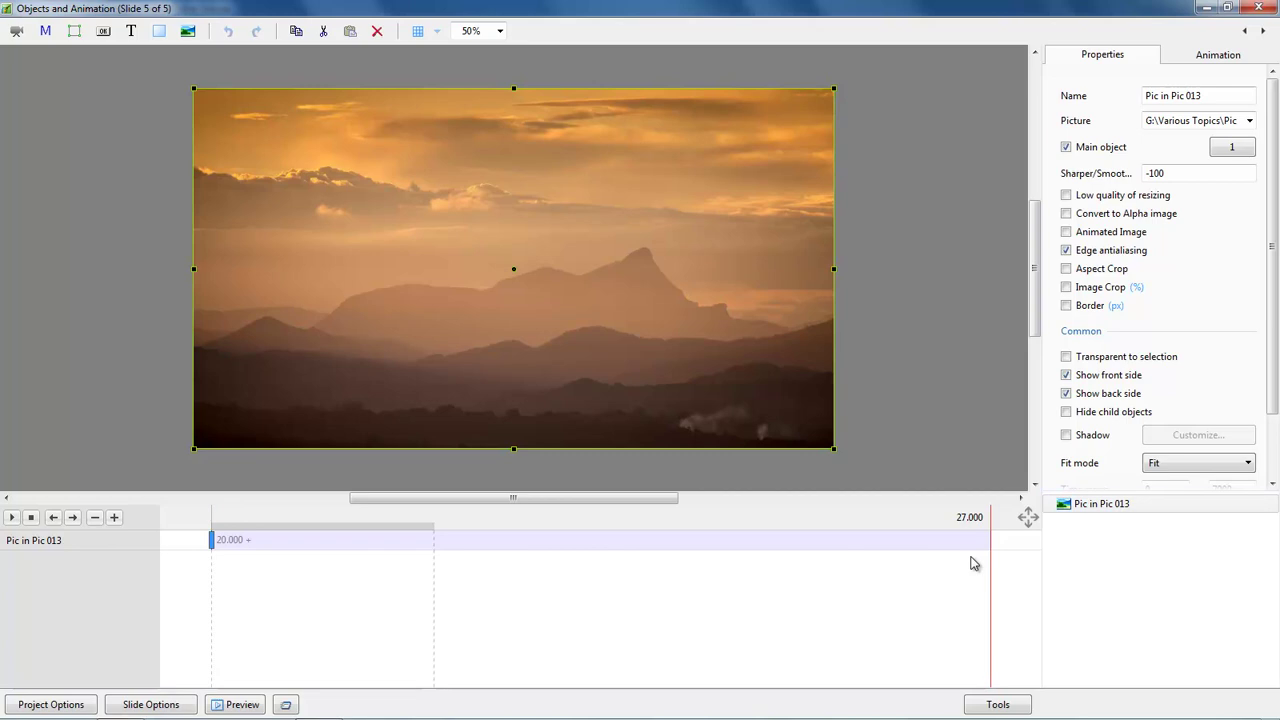
{"action": "key", "text": "Insert"}
Switch keyframe times to slide-local, drag the end keyframe to 4.018, and close the editor
{"action": "left_click", "coordinate": [1000, 705]}
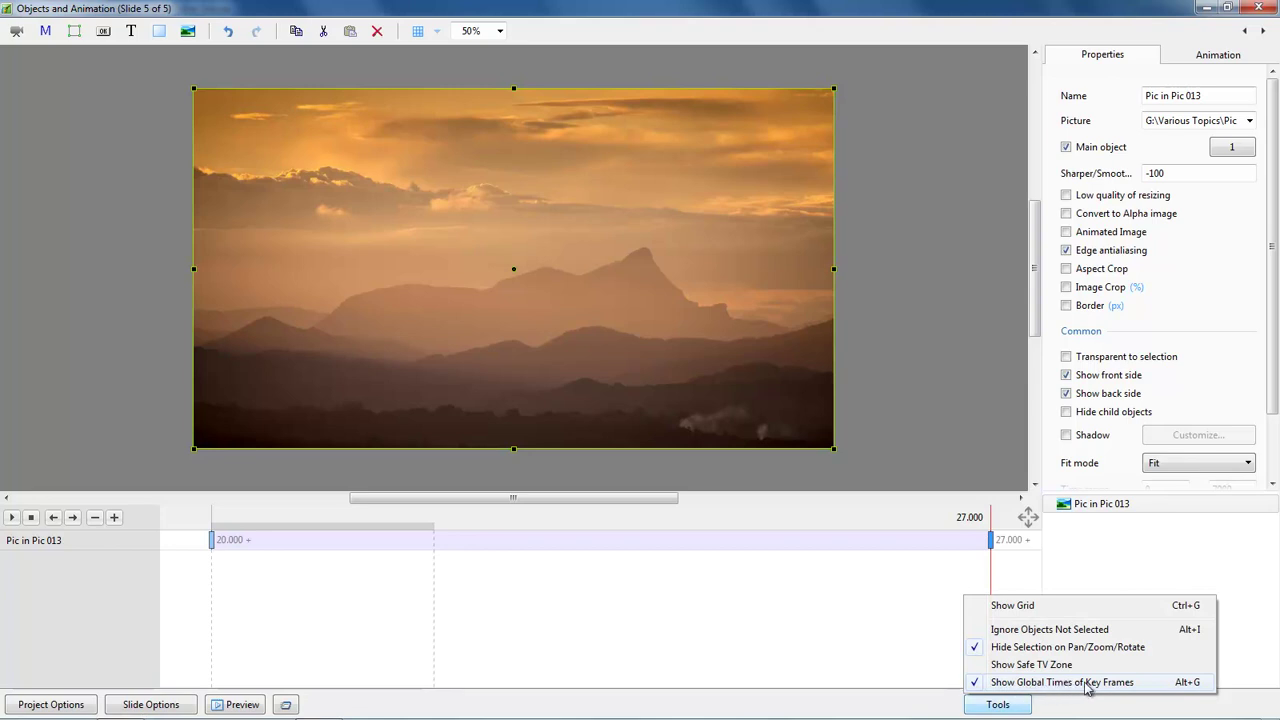
{"action": "left_click", "coordinate": [1037, 684]}
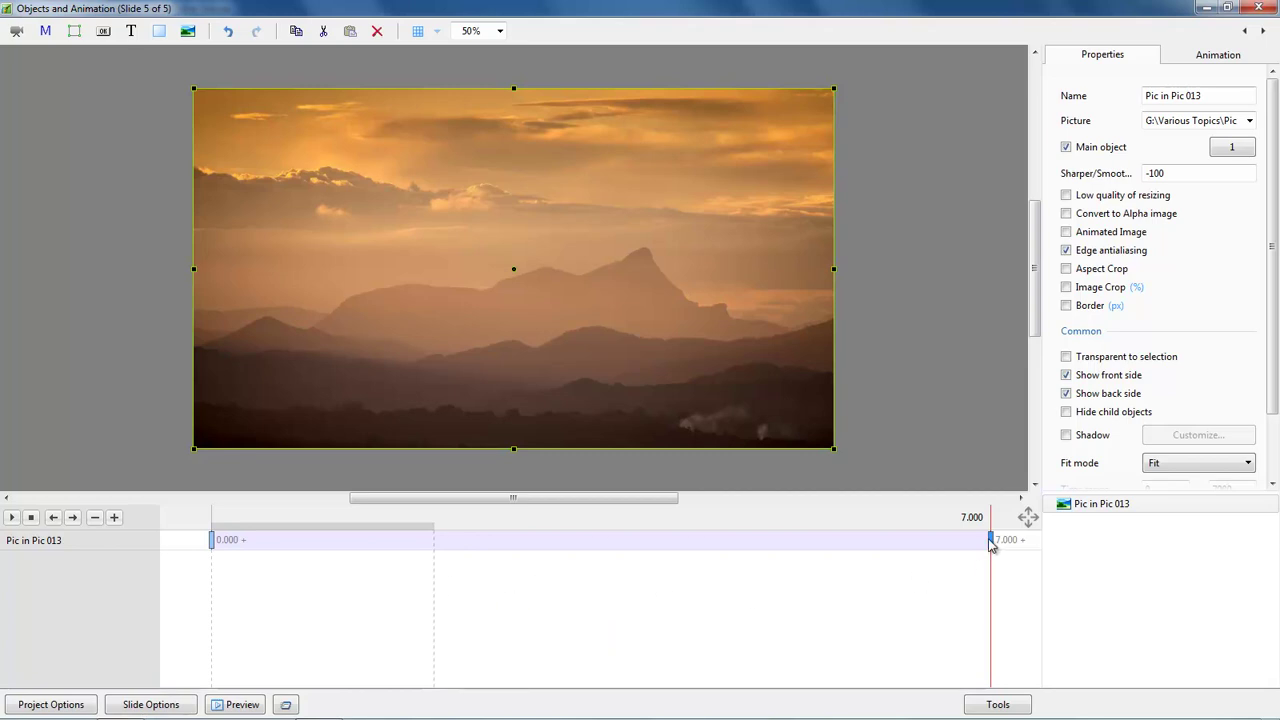
{"action": "mouse_move", "coordinate": [990, 541]}
{"action": "left_mouse_down"}
{"action": "mouse_move", "coordinate": [554, 546]}
{"action": "mouse_move", "coordinate": [535, 561]}
{"action": "mouse_move", "coordinate": [729, 554]}
{"action": "mouse_move", "coordinate": [661, 559]}
{"action": "left_mouse_up"}
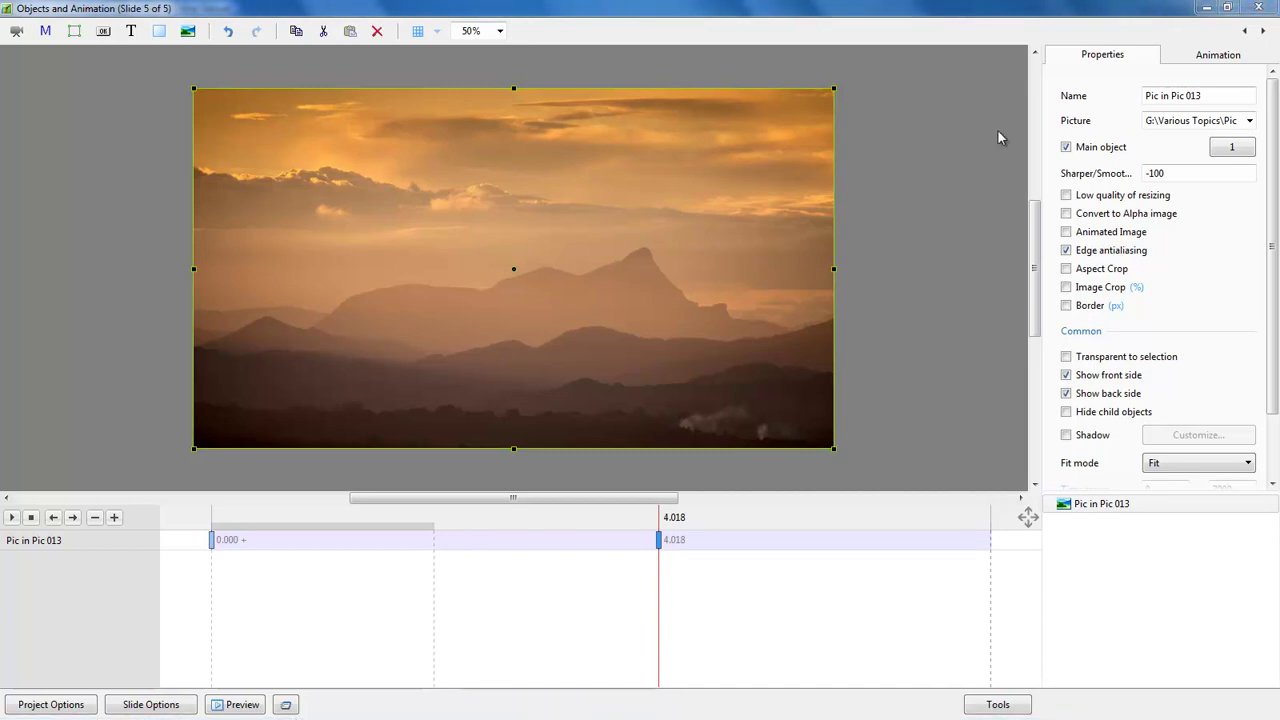
{"action": "left_click", "coordinate": [1261, 11]}
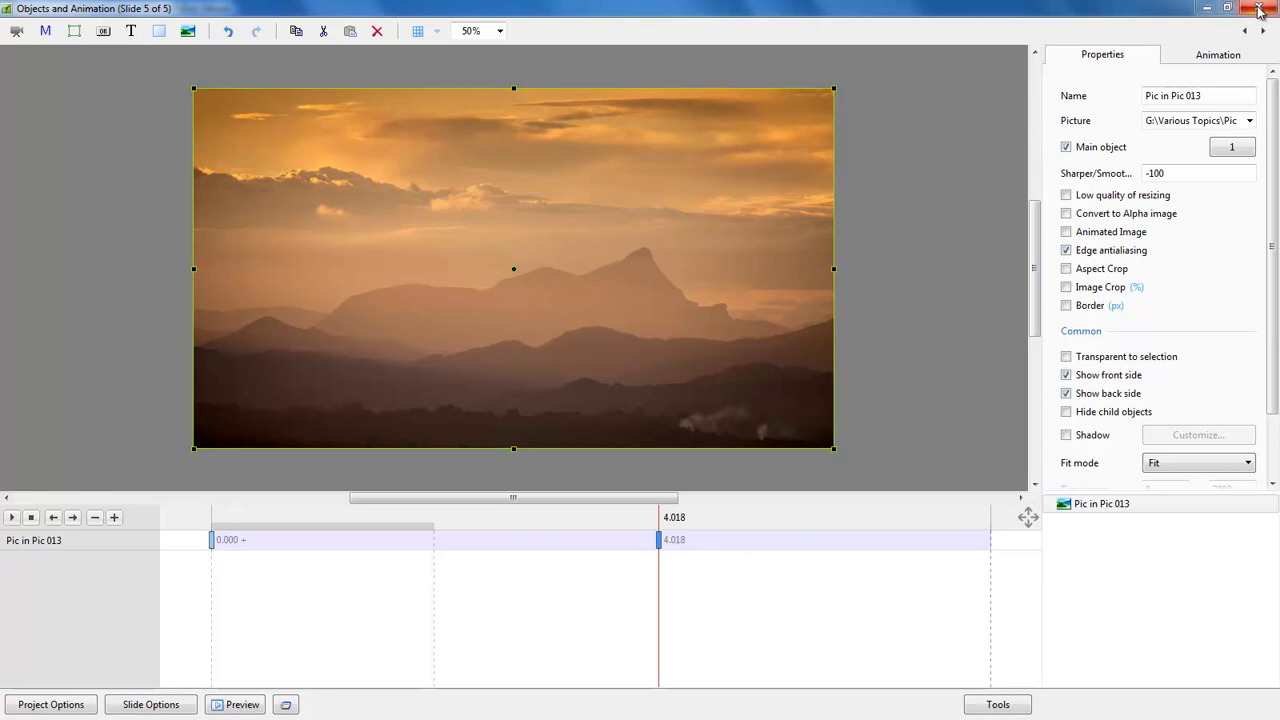